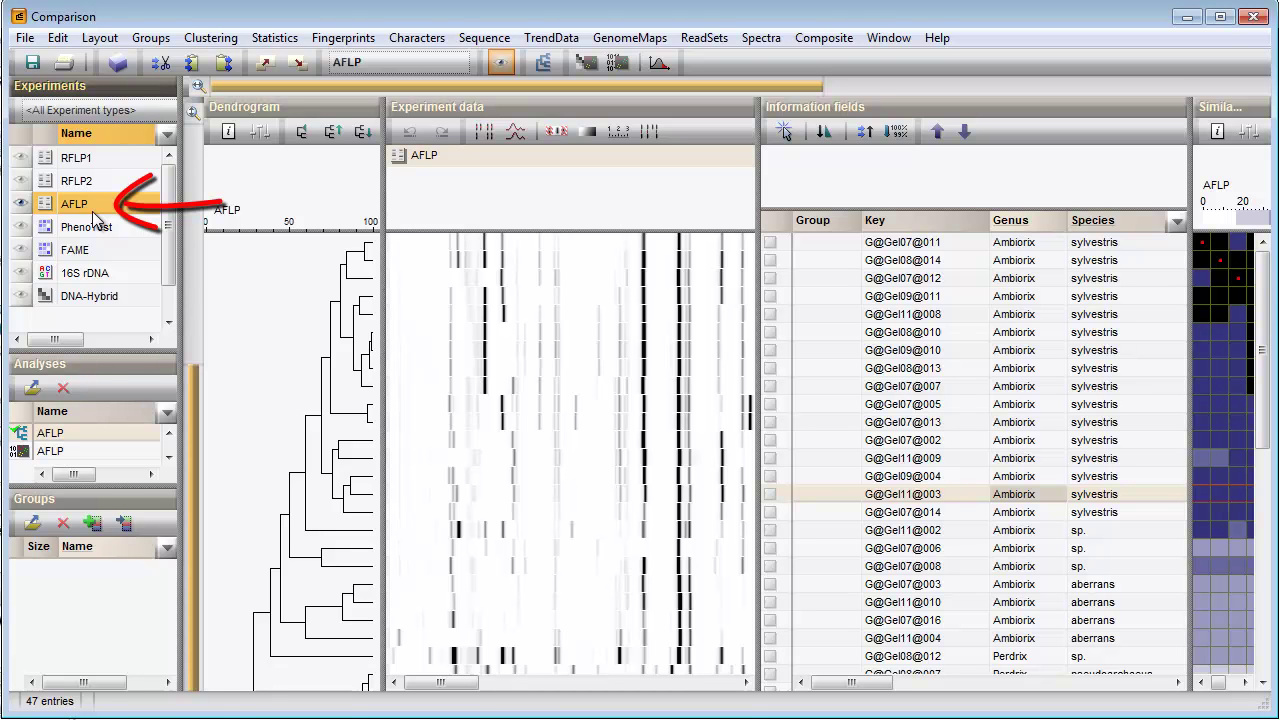
Step: Match the AFLP bands into classes using 'Find classes on all entries'
{"action": "left_click", "coordinate": [645, 136]}
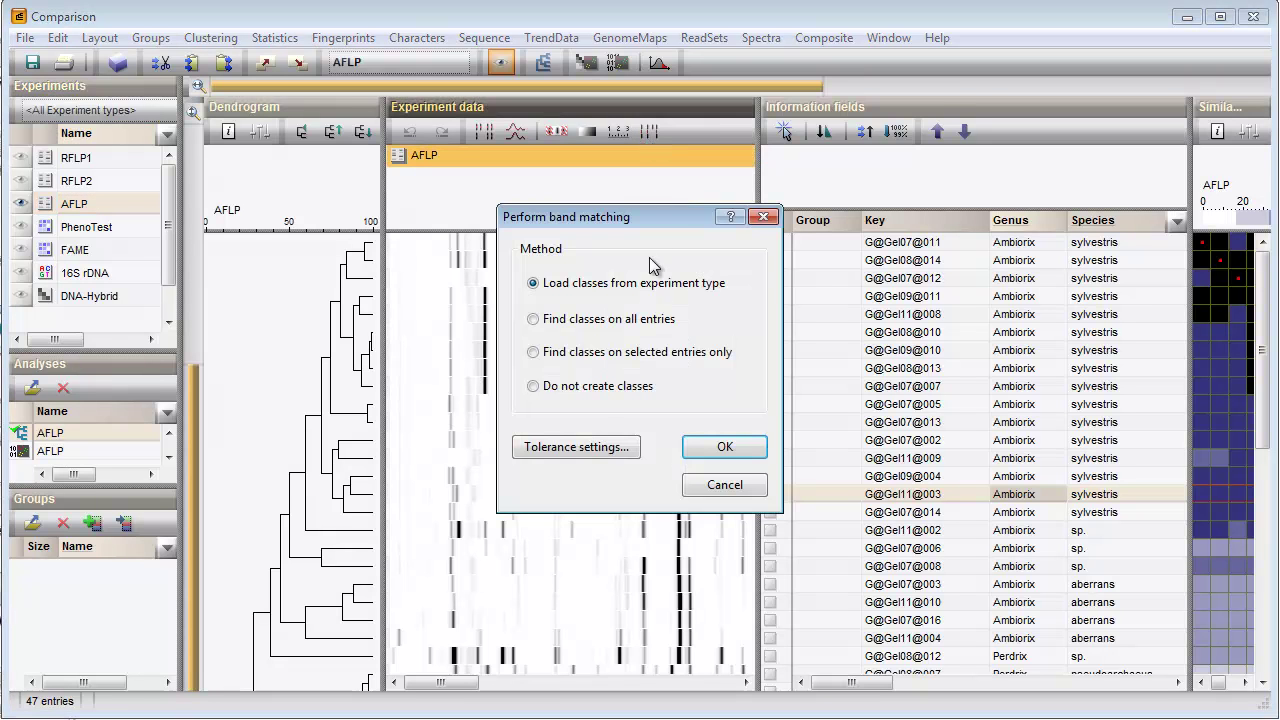
{"action": "left_click", "coordinate": [635, 322]}
{"action": "left_click", "coordinate": [734, 448]}
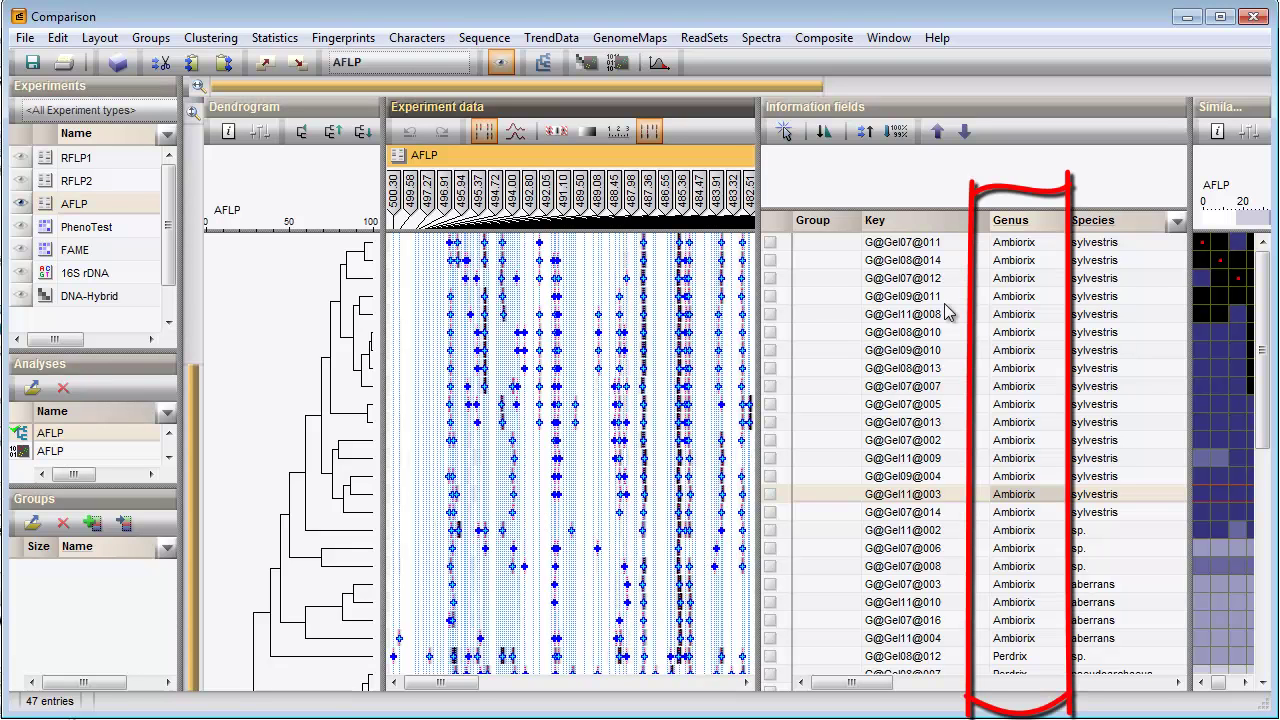
Step: Group entries by the Genus field into Ambiorix, Perdrix and Vercingetorix groups
{"action": "left_click", "coordinate": [1021, 232]}
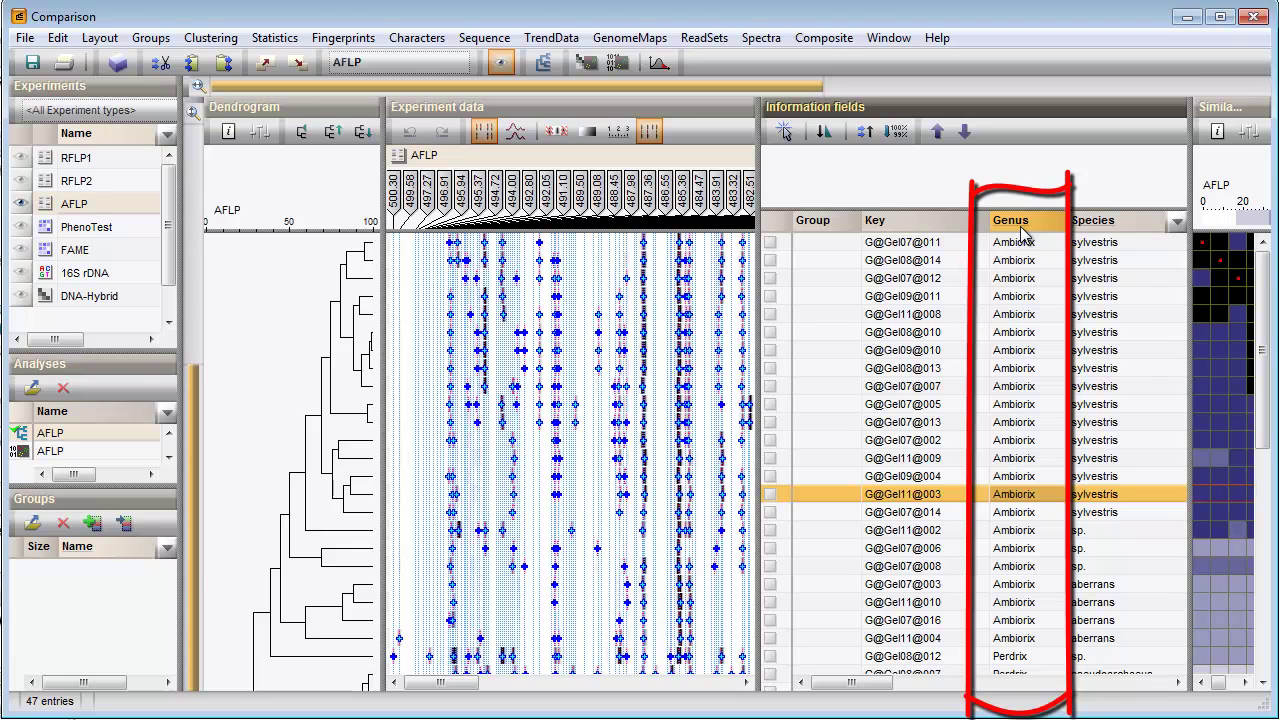
{"action": "right_click", "coordinate": [1022, 232]}
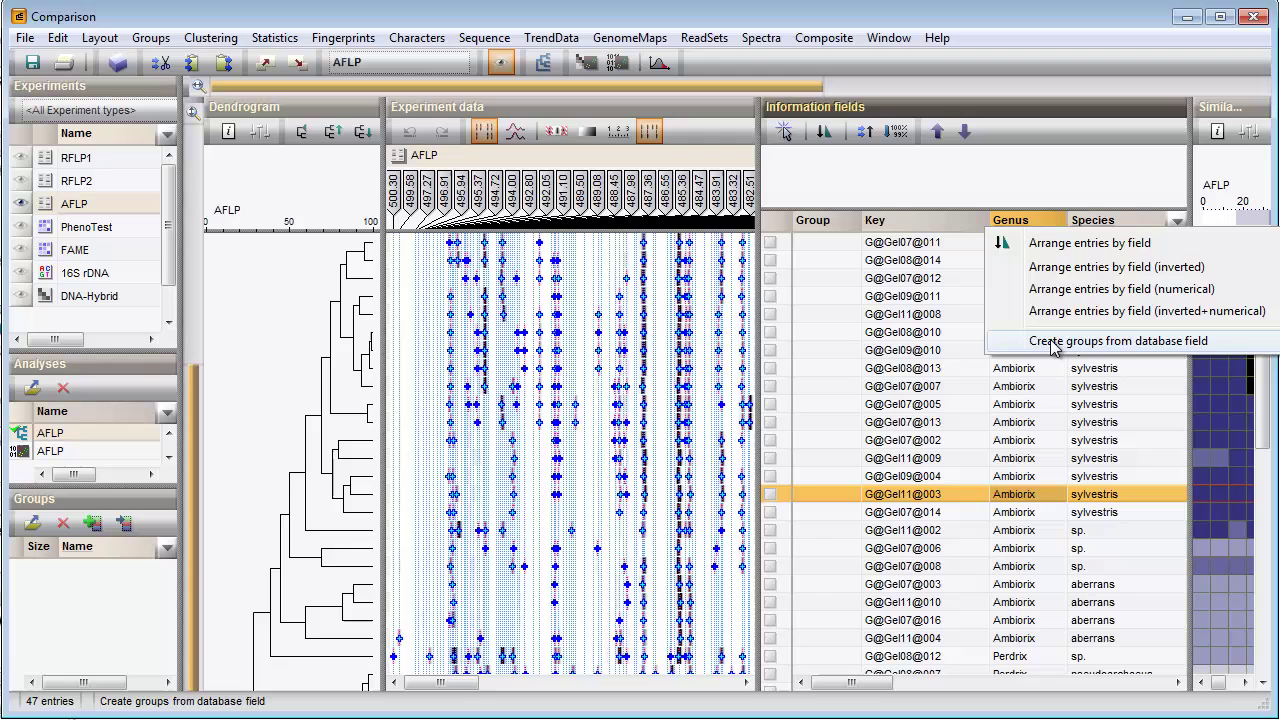
{"action": "left_click", "coordinate": [1092, 341]}
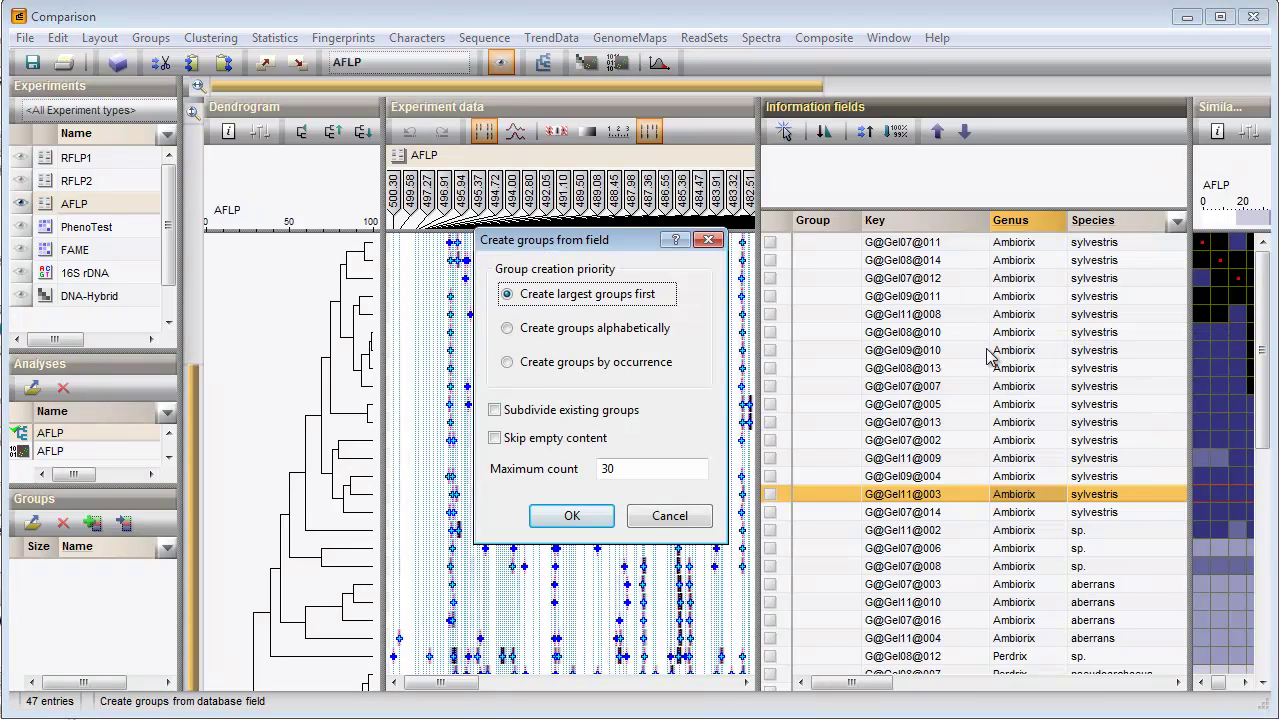
{"action": "left_click", "coordinate": [573, 516]}
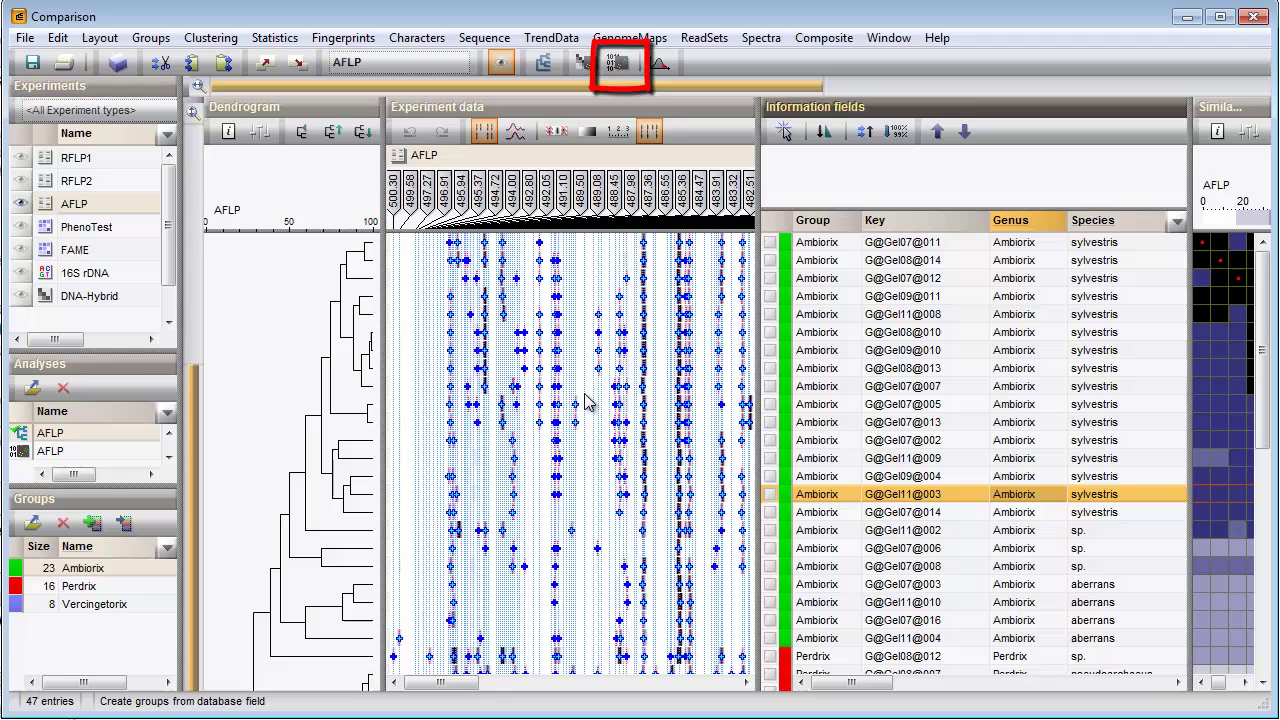
Step: Open the Principal Components Analysis dialog for the AFLP comparison
{"action": "left_click", "coordinate": [617, 66]}
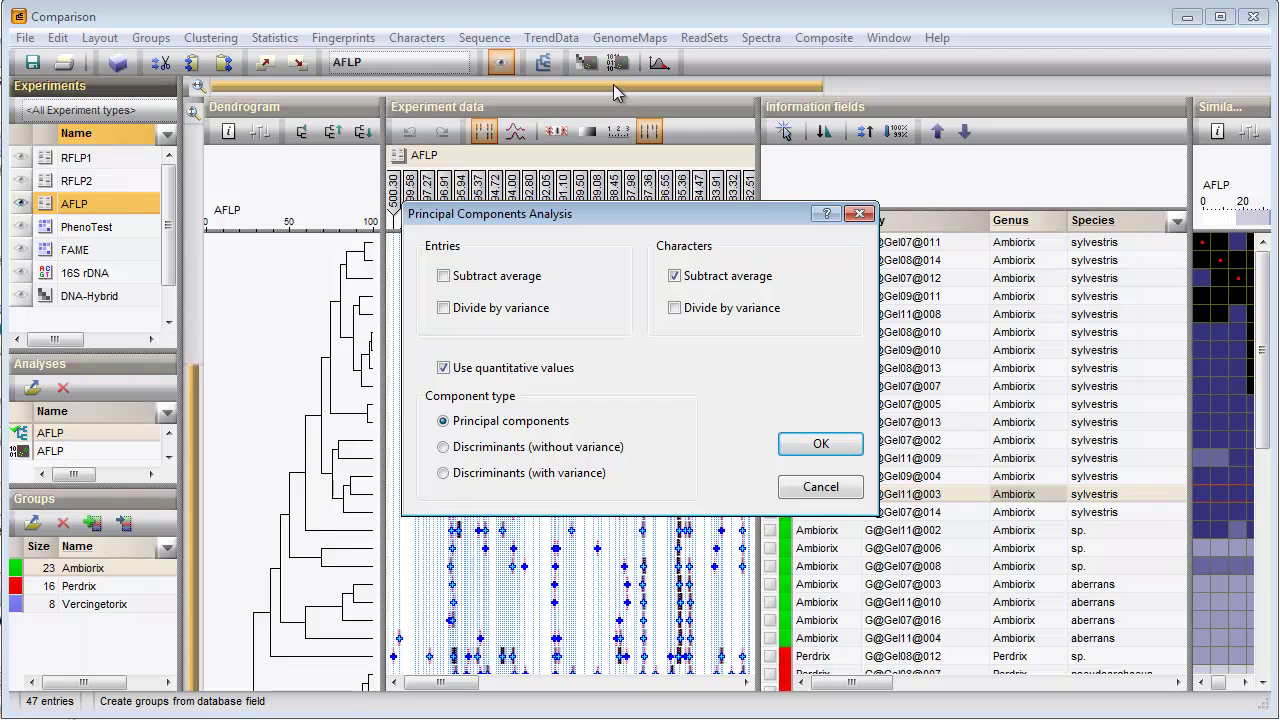
Step: Run the PCA with the default principal components settings
{"action": "left_click", "coordinate": [795, 444]}
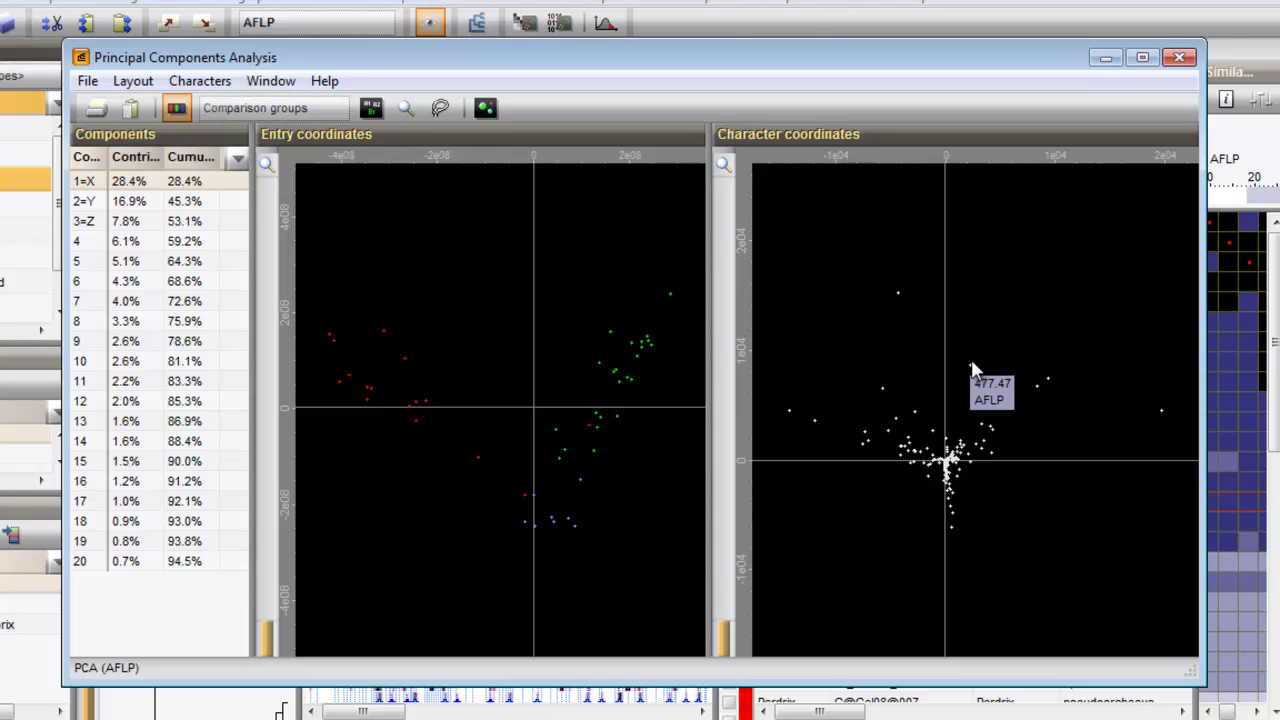
Step: Lasso the left-hand cluster of red entries in the PCA Entry coordinates plot
{"action": "left_click", "coordinate": [404, 358]}
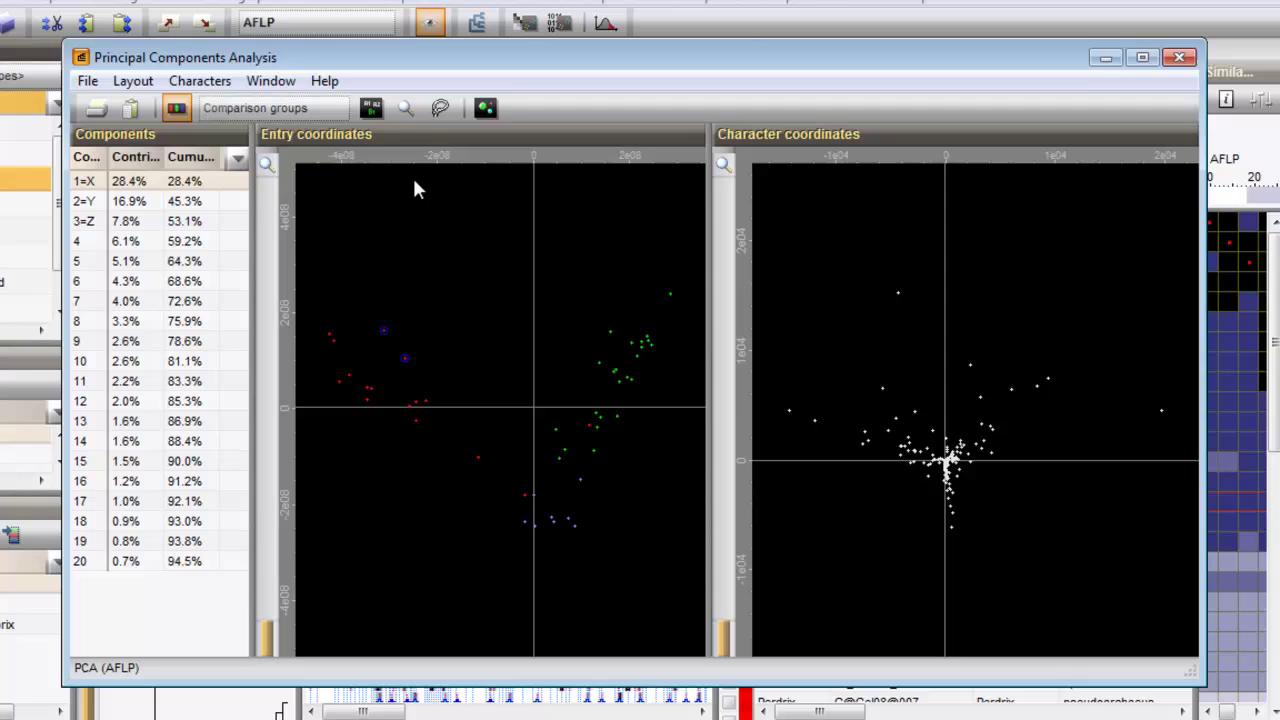
{"action": "left_click", "coordinate": [440, 110]}
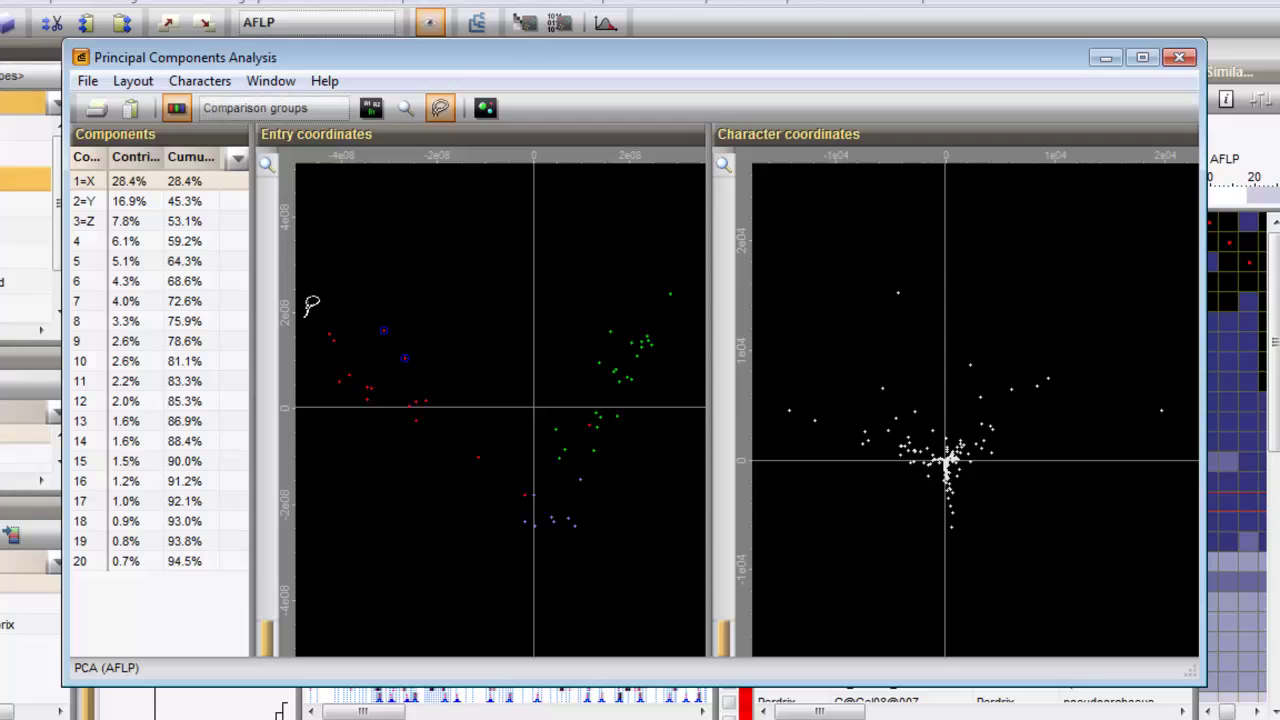
{"action": "left_click_drag", "start_coordinate": [311, 305], "coordinate": [414, 285]}
{"action": "left_click", "coordinate": [145, 86]}
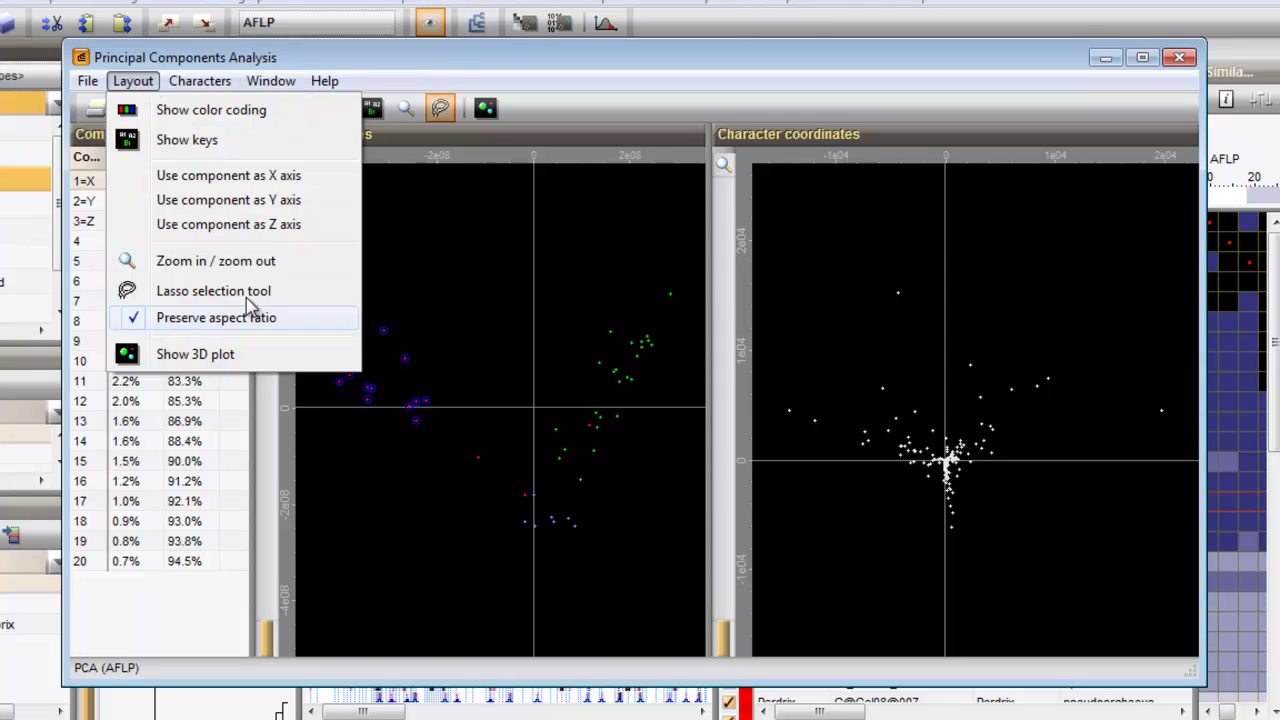
Step: Show the PCA entries as a rotated, zoomed 3D plot and select one more red entry
{"action": "left_click", "coordinate": [486, 112]}
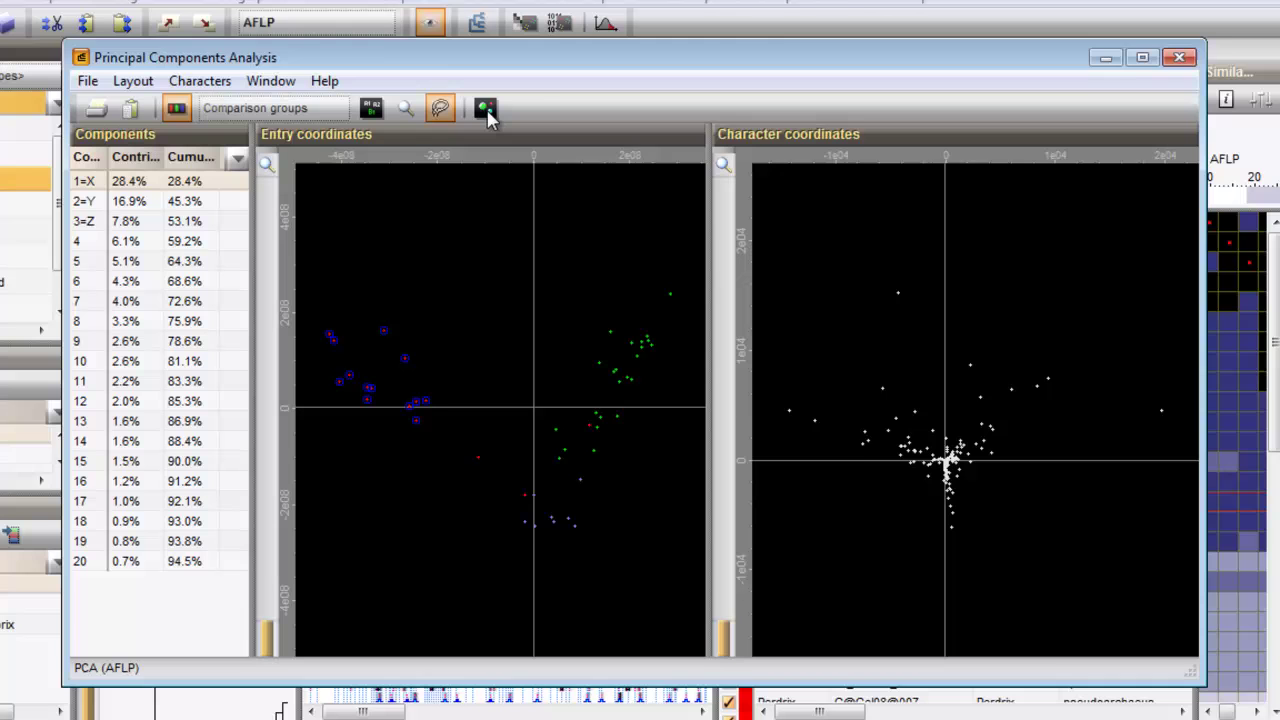
{"action": "left_click", "coordinate": [486, 110]}
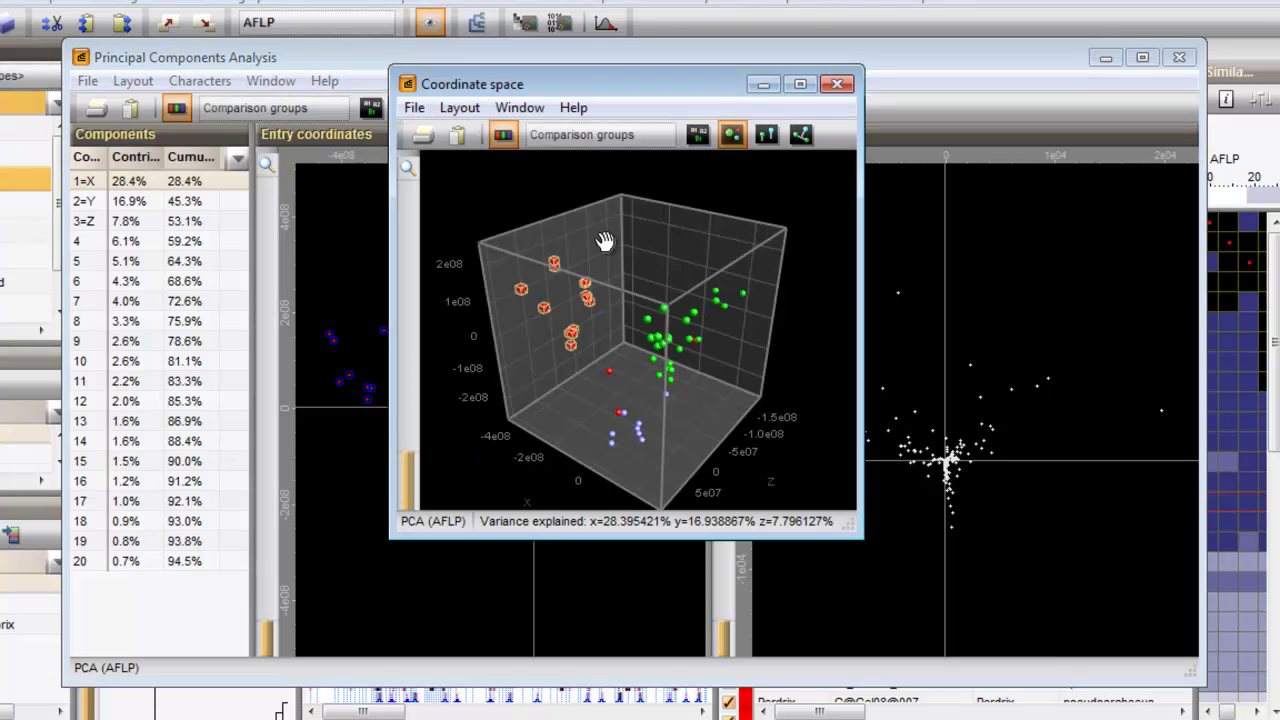
{"action": "mouse_move", "coordinate": [603, 240]}
{"action": "left_mouse_down"}
{"action": "mouse_move", "coordinate": [553, 202]}
{"action": "mouse_move", "coordinate": [603, 234]}
{"action": "mouse_move", "coordinate": [711, 243]}
{"action": "mouse_move", "coordinate": [766, 177]}
{"action": "left_mouse_up"}
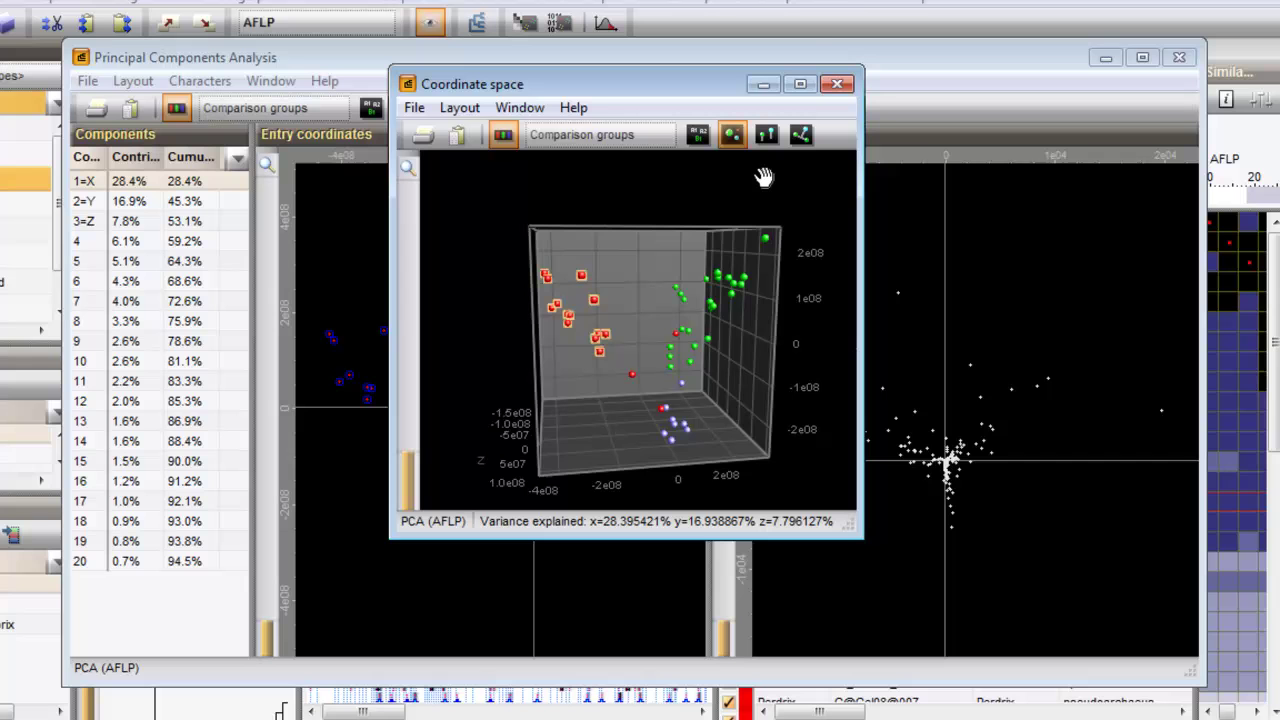
{"action": "mouse_move", "coordinate": [408, 452]}
{"action": "left_mouse_down"}
{"action": "mouse_move", "coordinate": [406, 360]}
{"action": "mouse_move", "coordinate": [408, 452]}
{"action": "left_mouse_up"}
{"action": "mouse_move", "coordinate": [694, 389]}
{"action": "left_mouse_down"}
{"action": "mouse_move", "coordinate": [546, 437]}
{"action": "mouse_move", "coordinate": [636, 390]}
{"action": "left_mouse_up"}
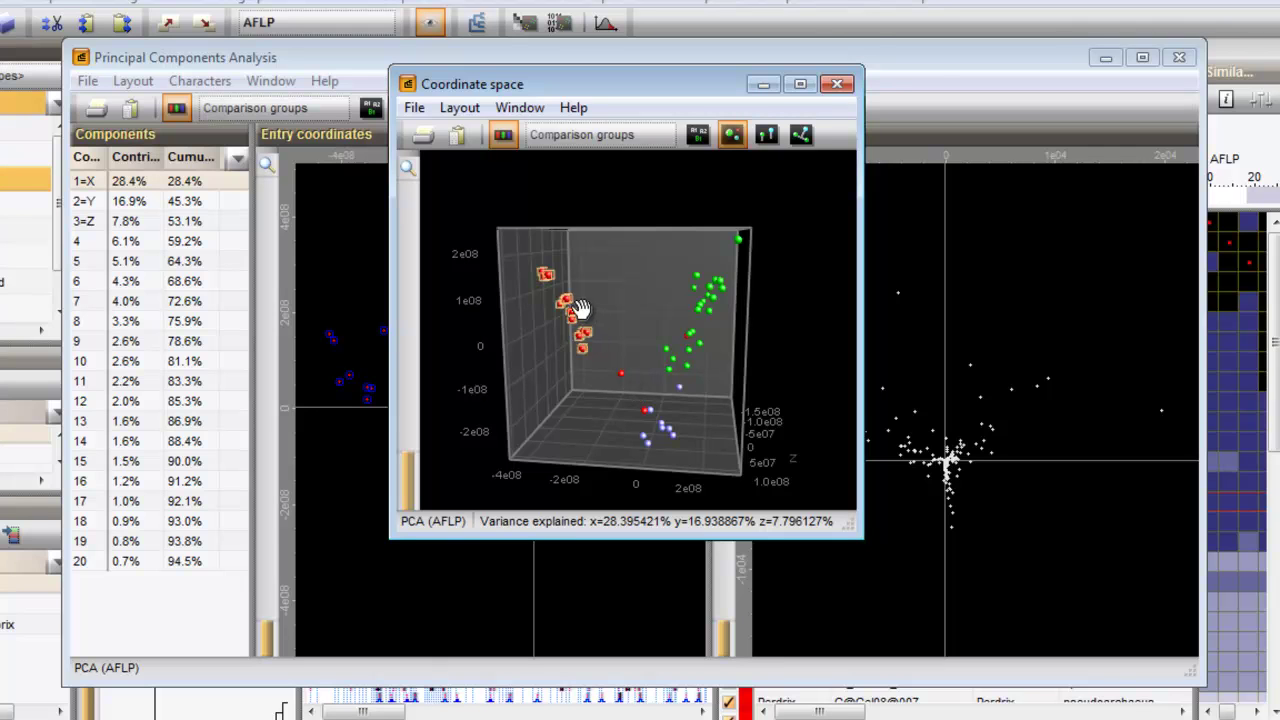
{"action": "left_click", "coordinate": [621, 376], "text": "ctrl"}
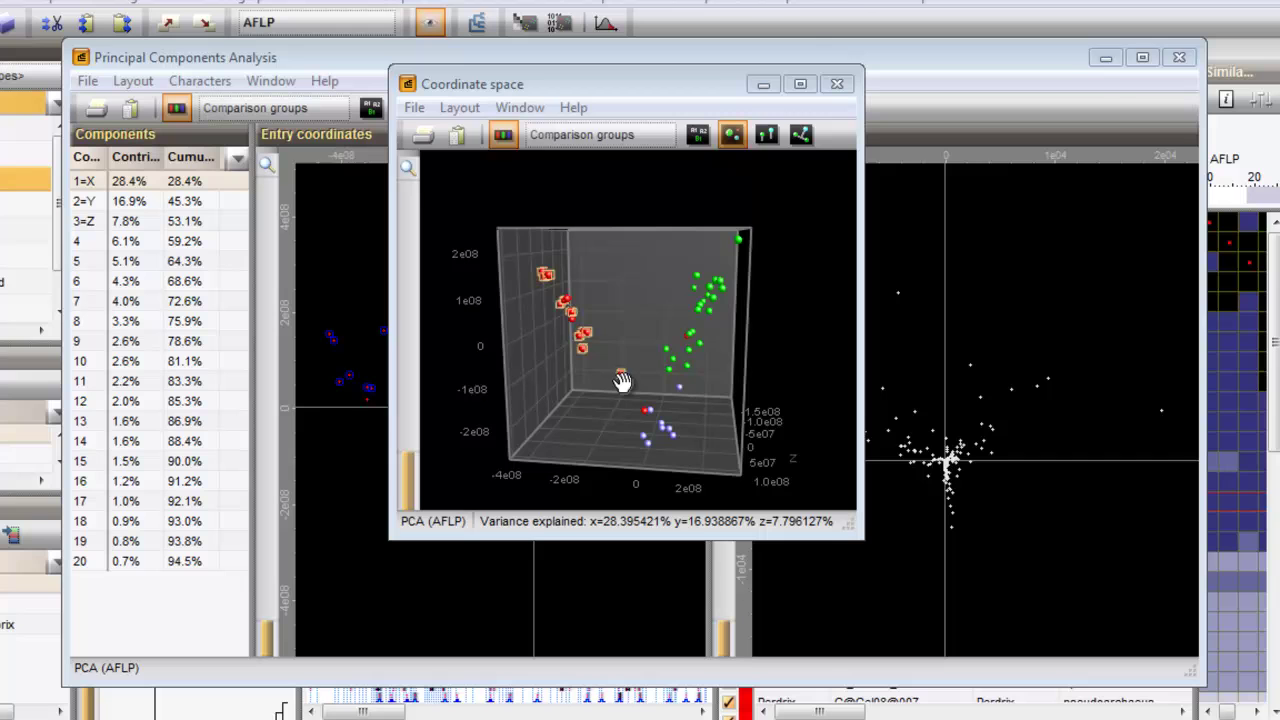
Step: Overlay the AFLP tree on the 3D PCA plot and rotate it along the branches
{"action": "left_click", "coordinate": [801, 136]}
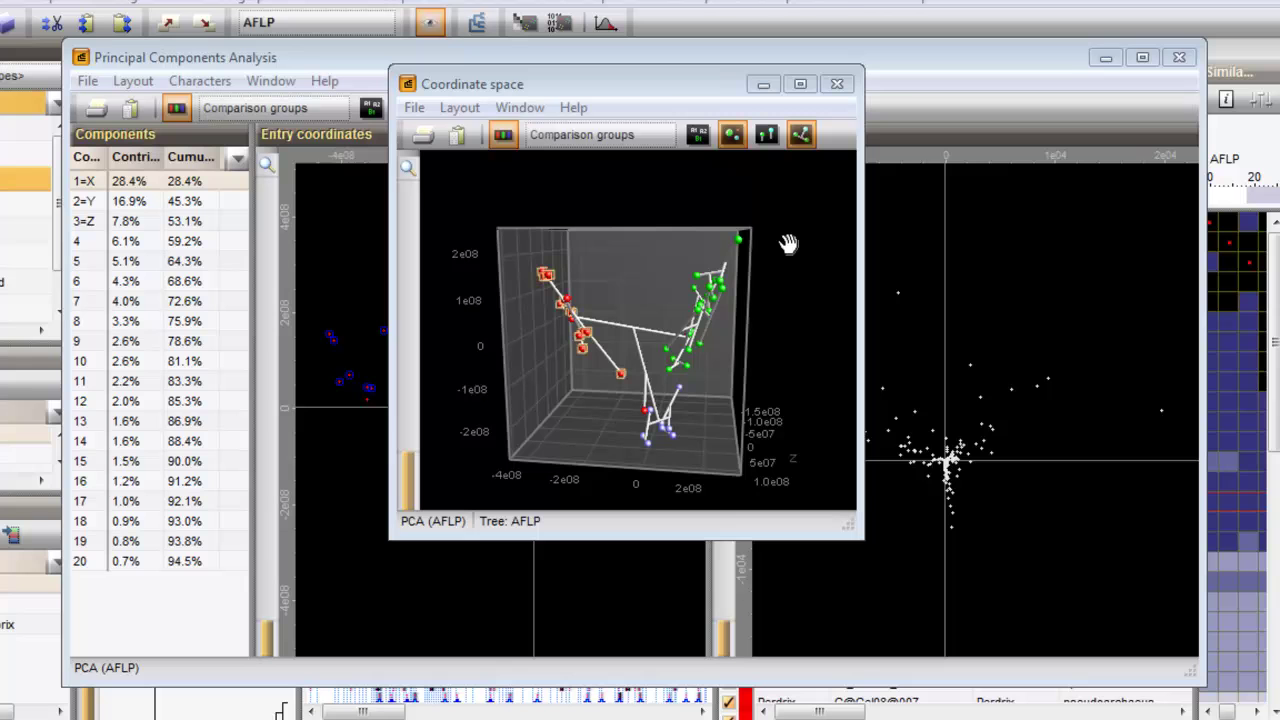
{"action": "mouse_move", "coordinate": [786, 314]}
{"action": "left_mouse_down"}
{"action": "mouse_move", "coordinate": [561, 252]}
{"action": "mouse_move", "coordinate": [686, 314]}
{"action": "left_mouse_up"}
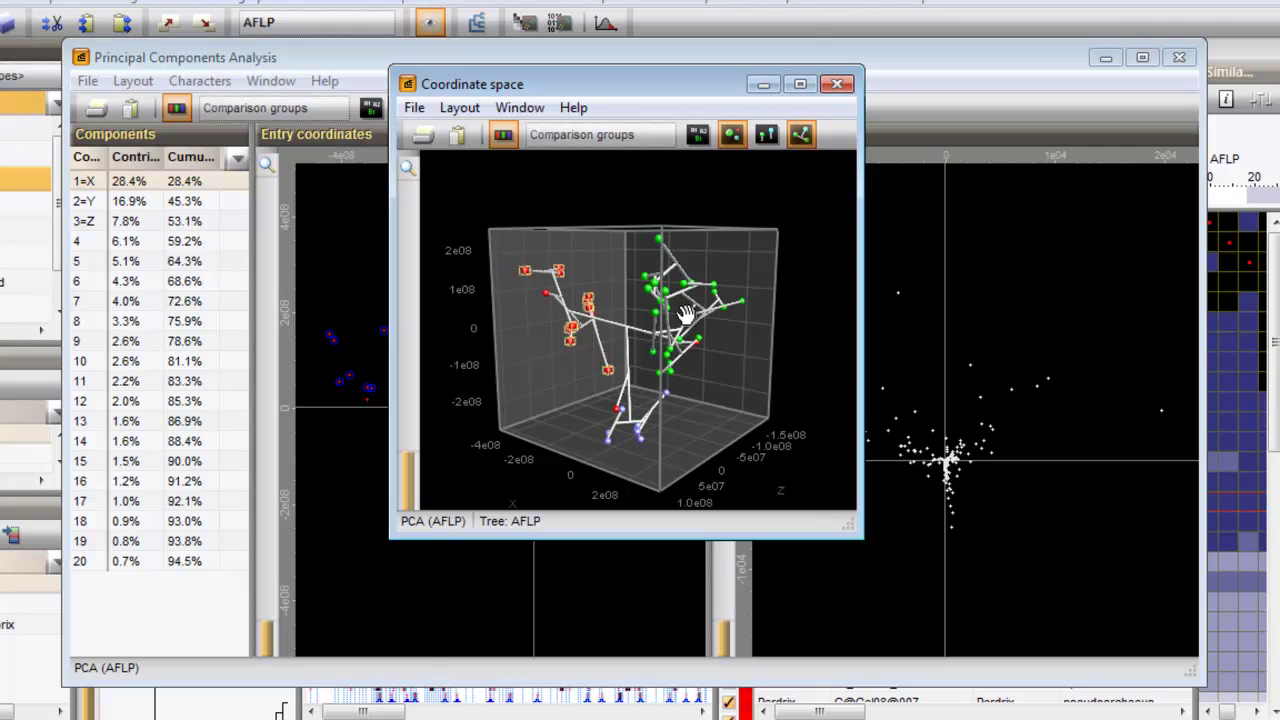
Step: Hide the tree overlay and bring up the metric two-dimensional MDS settings
{"action": "left_click", "coordinate": [792, 142]}
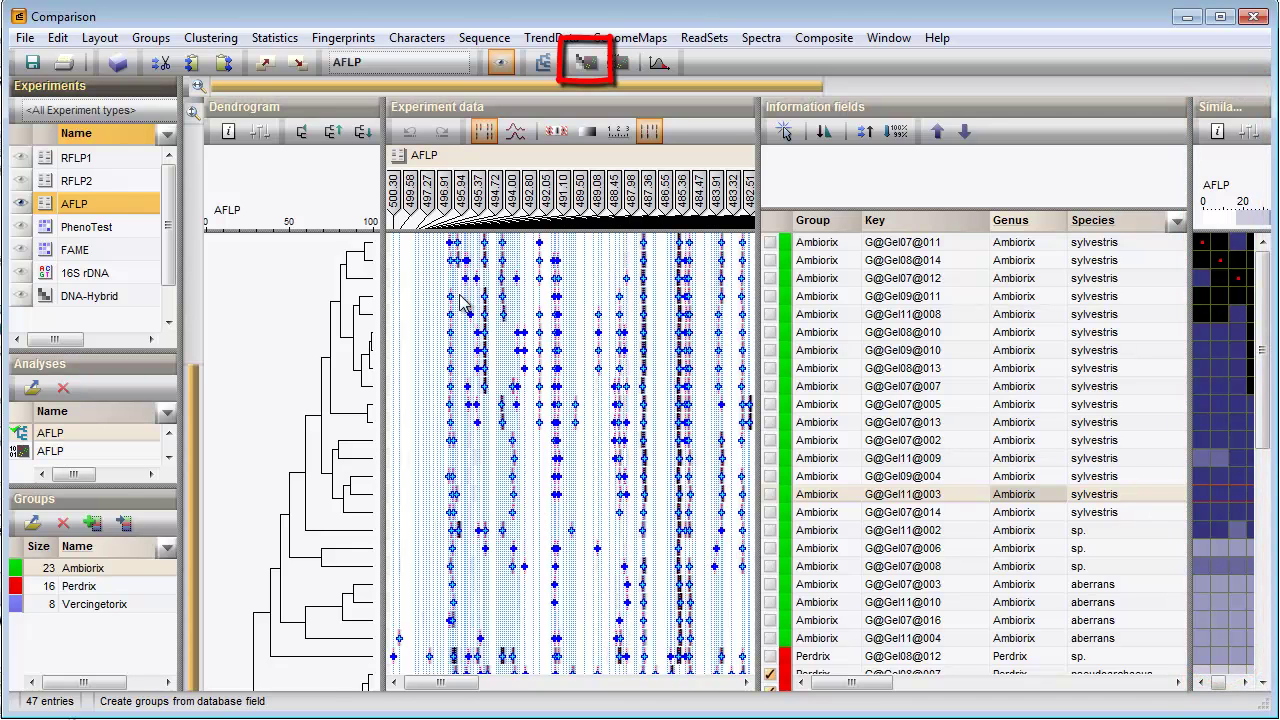
{"action": "left_click", "coordinate": [587, 66]}
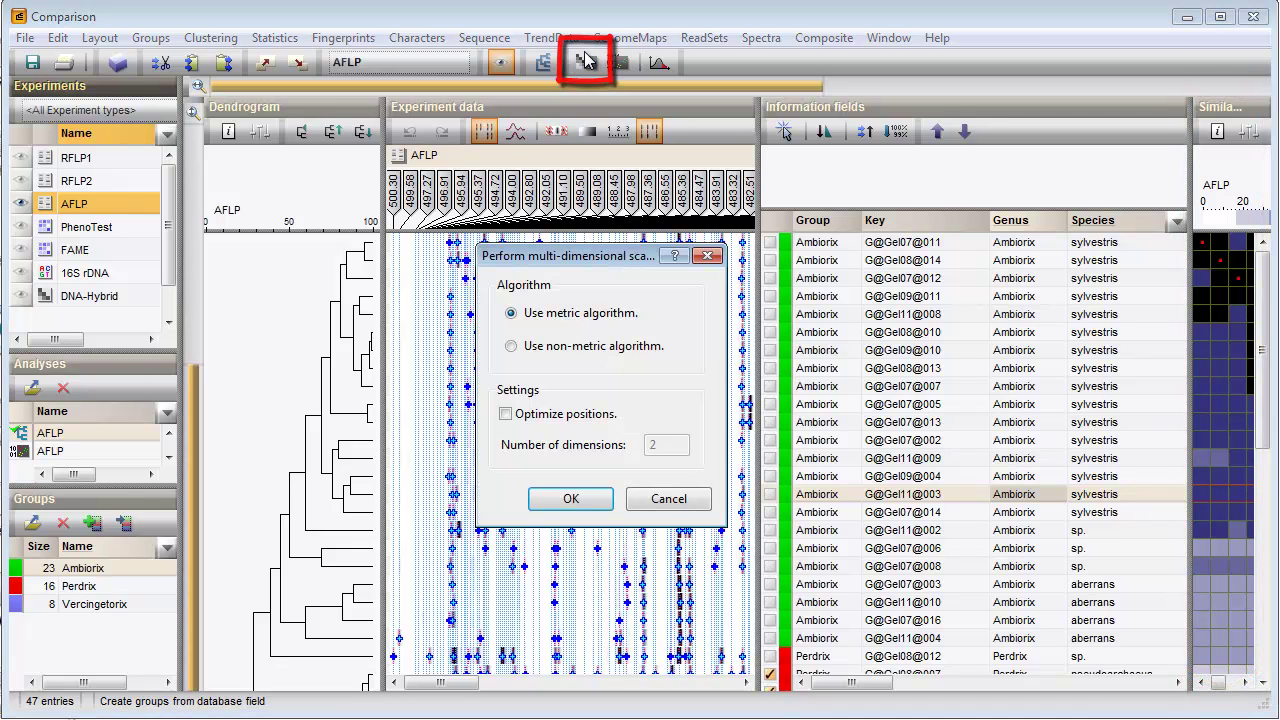
Step: Run metric MDS with default settings and rotate its 3D coordinate plot
{"action": "left_click", "coordinate": [568, 500]}
{"action": "left_click_drag", "start_coordinate": [623, 434], "coordinate": [346, 326]}
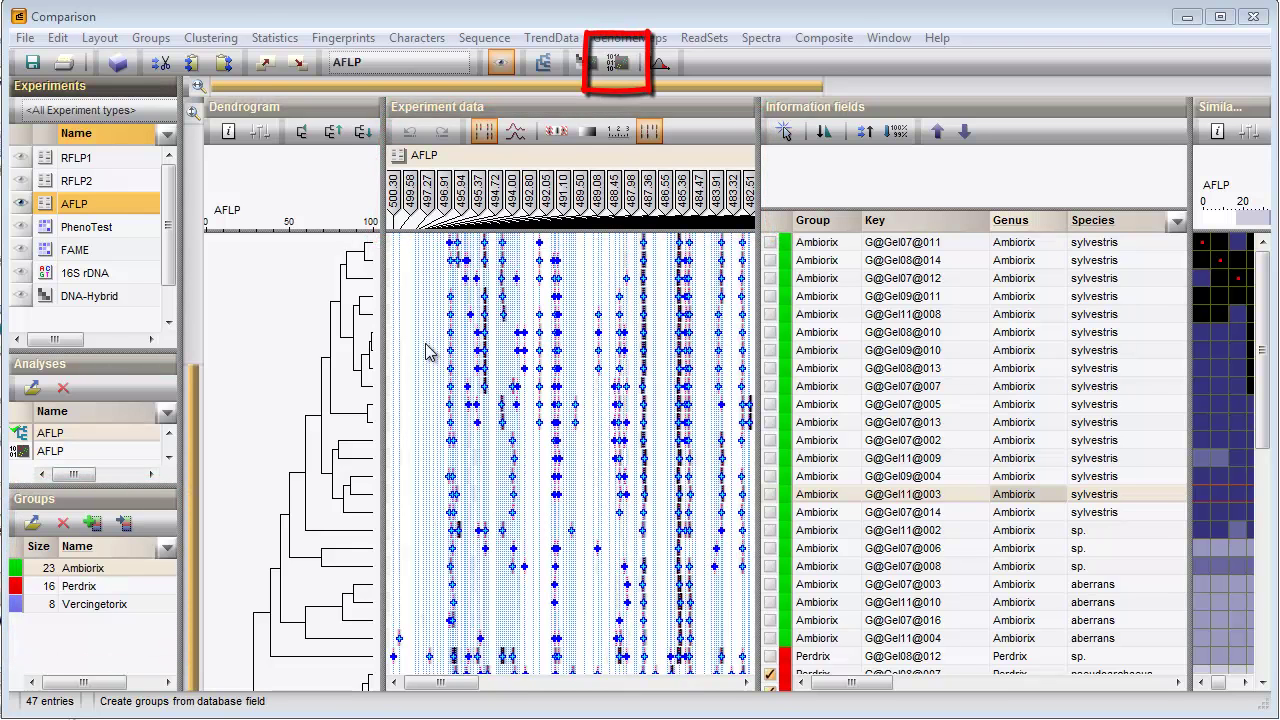
Step: Run a PCA with 'Discriminants (without variance)' as the component type
{"action": "left_click", "coordinate": [622, 66]}
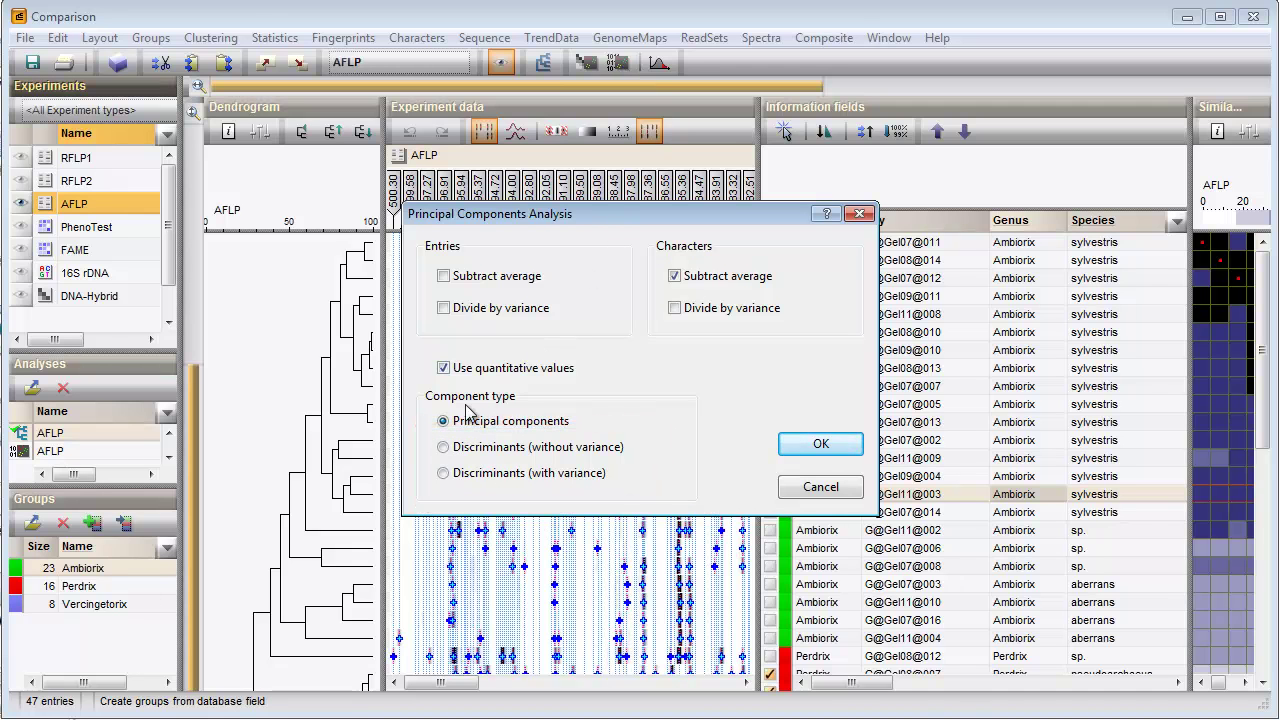
{"action": "left_click", "coordinate": [444, 448]}
{"action": "left_click", "coordinate": [797, 449]}
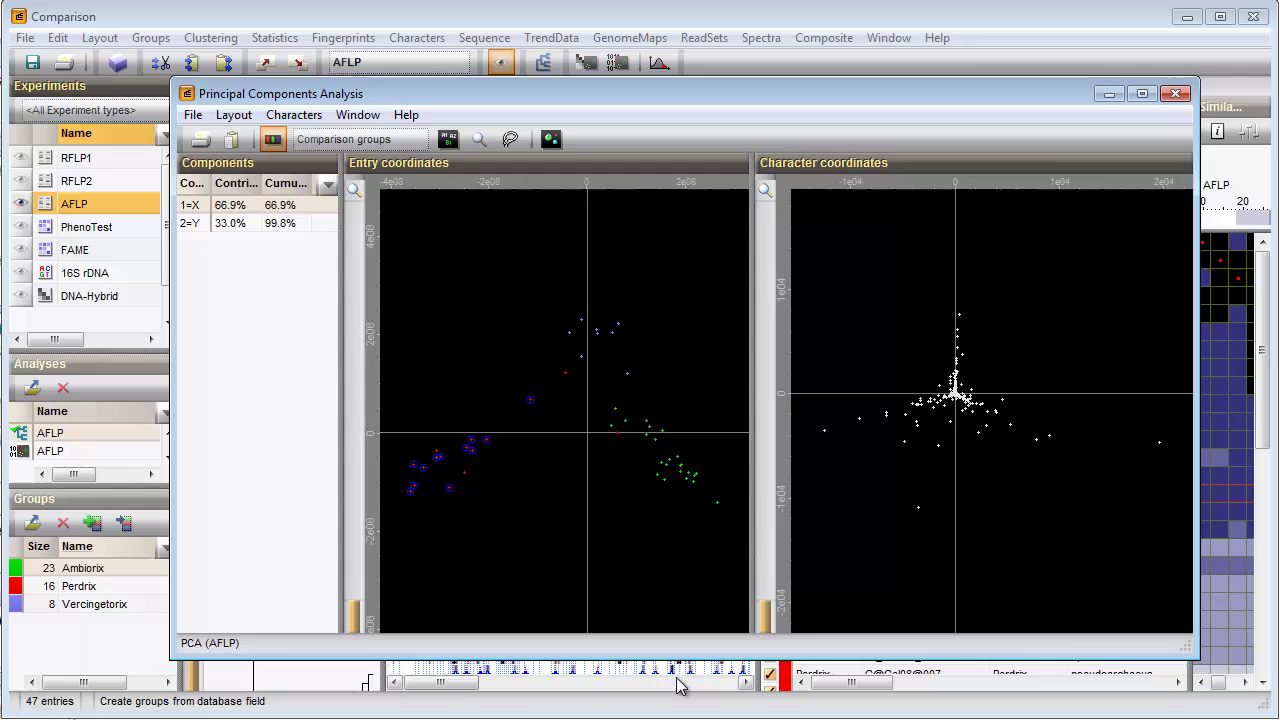
Step: Clear the entry selection so the lower-left discriminant cluster shows in Perdrix red
{"action": "left_click", "coordinate": [678, 685]}
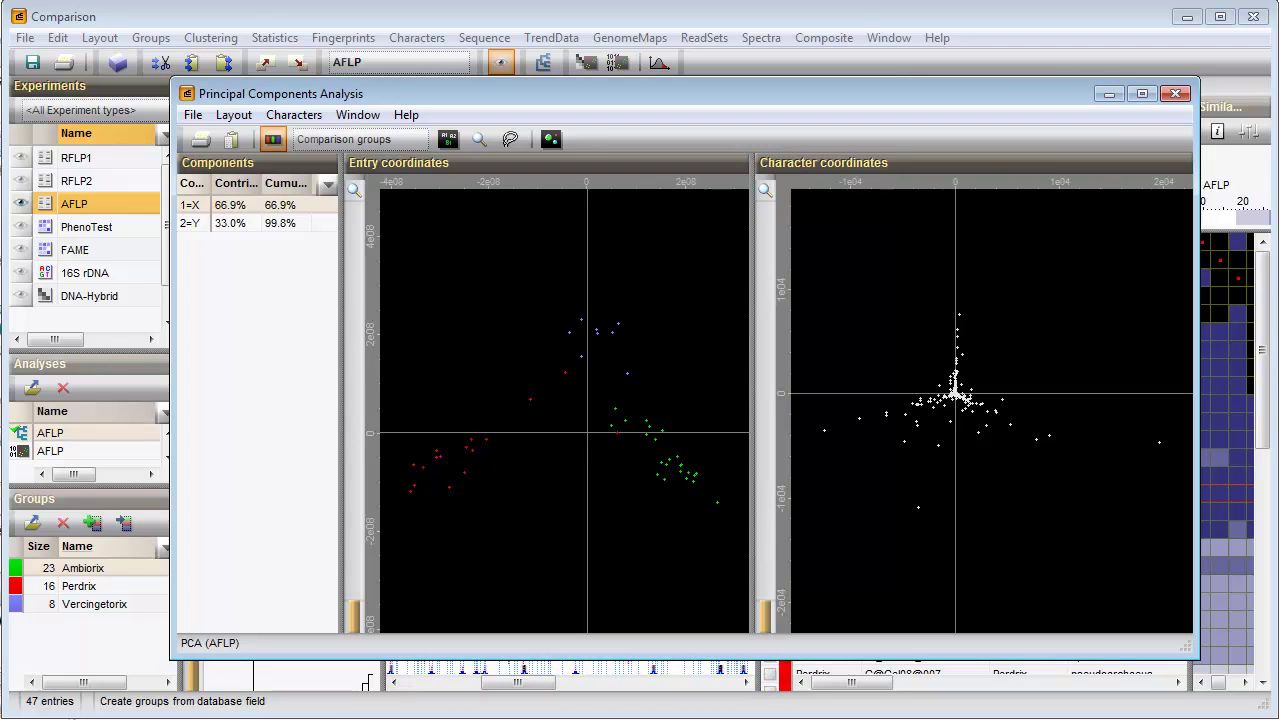